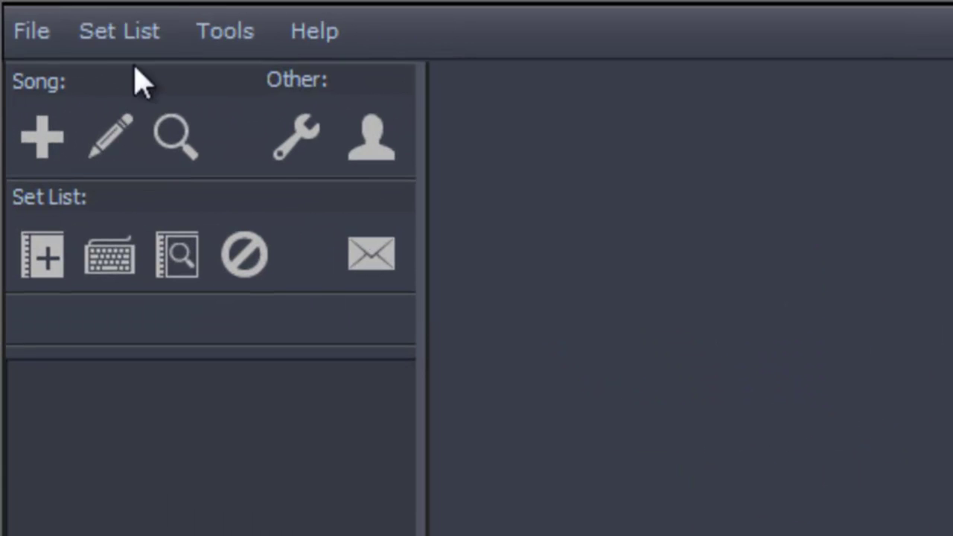
{"action": "left_click", "coordinate": [36, 43]}
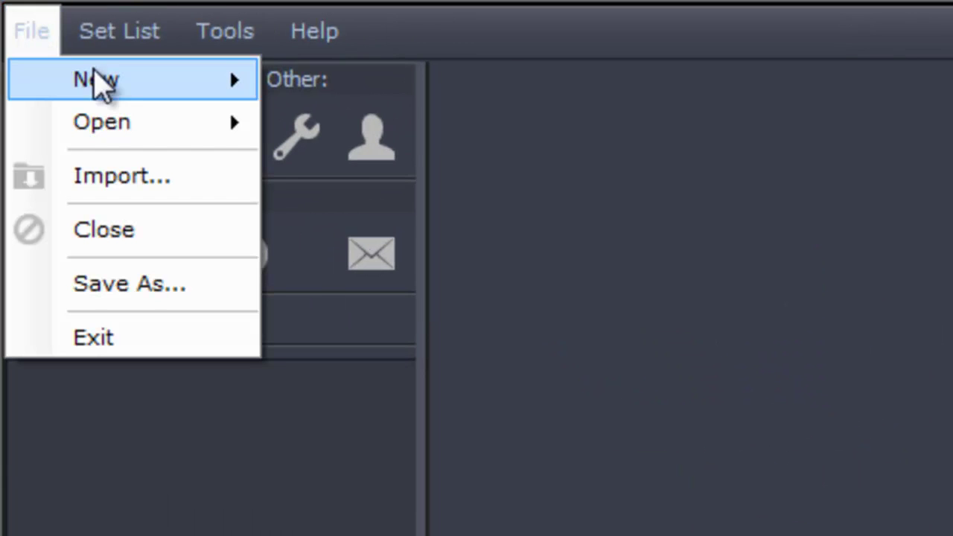
{"action": "mouse_move", "coordinate": [123, 88]}
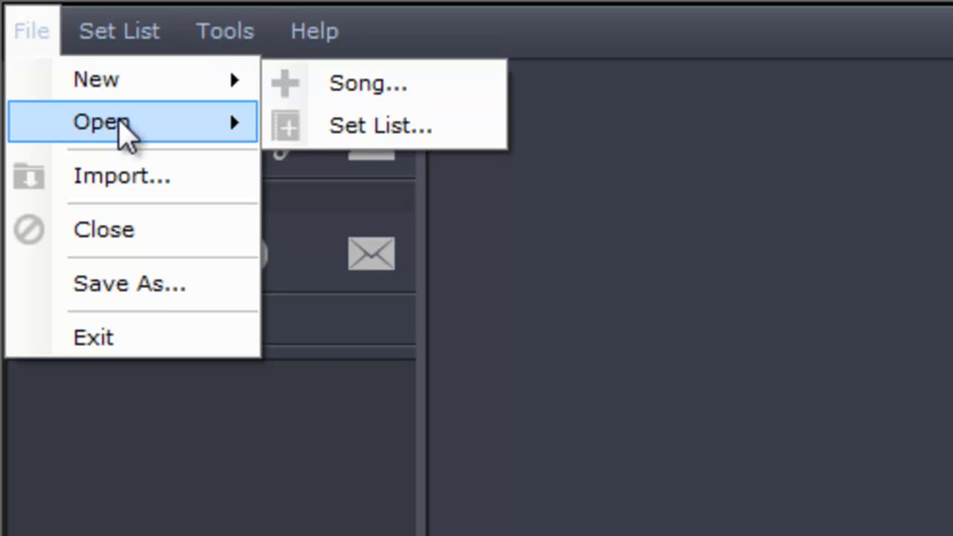
{"action": "mouse_move", "coordinate": [125, 134]}
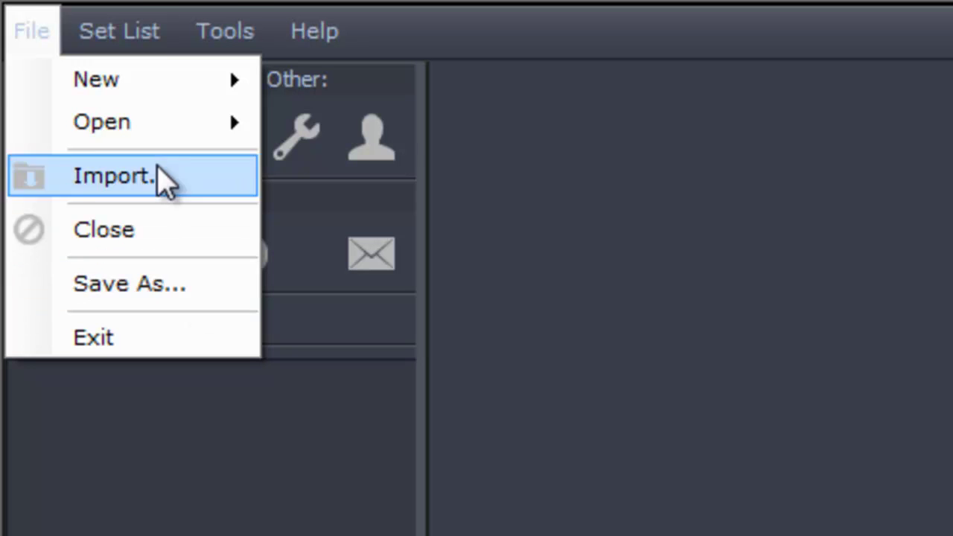
{"action": "mouse_move", "coordinate": [125, 37]}
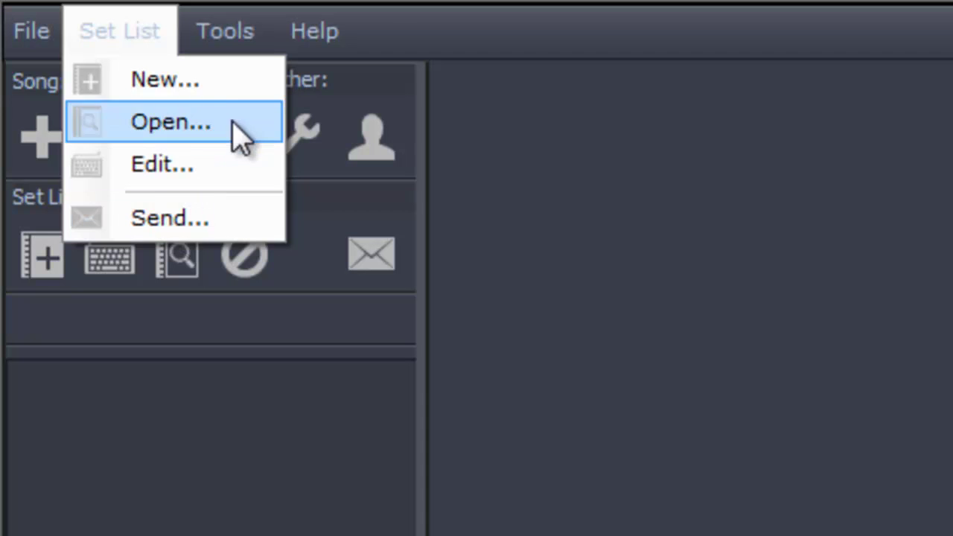
{"action": "mouse_move", "coordinate": [237, 41]}
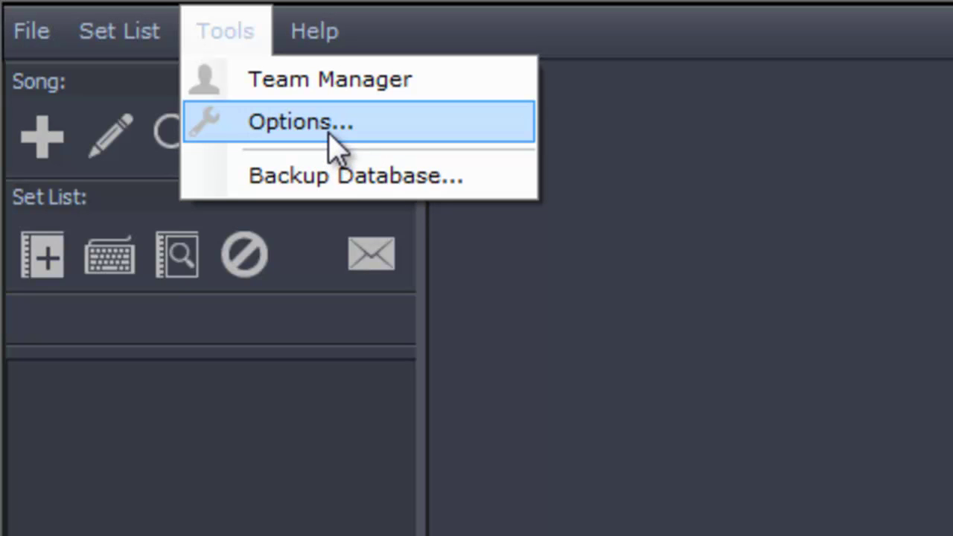
{"action": "mouse_move", "coordinate": [329, 35]}
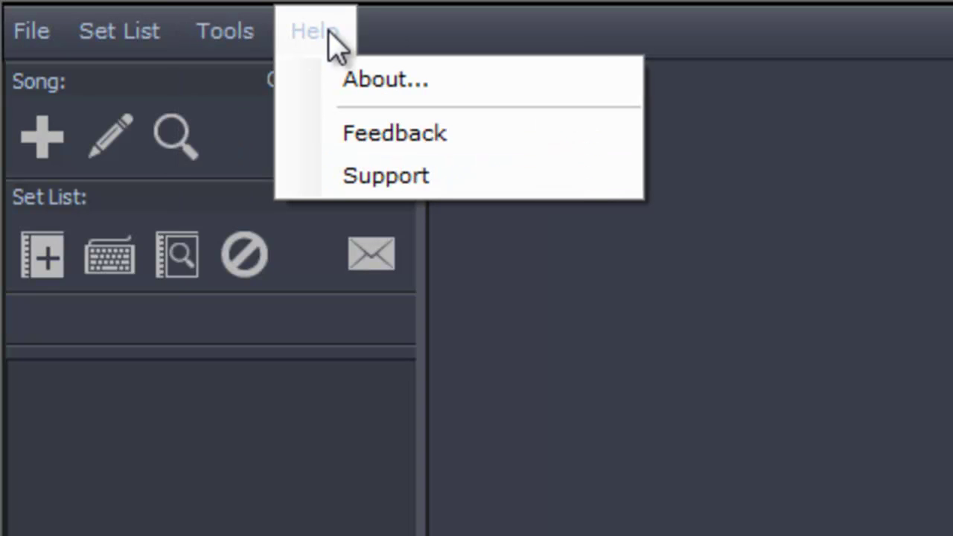
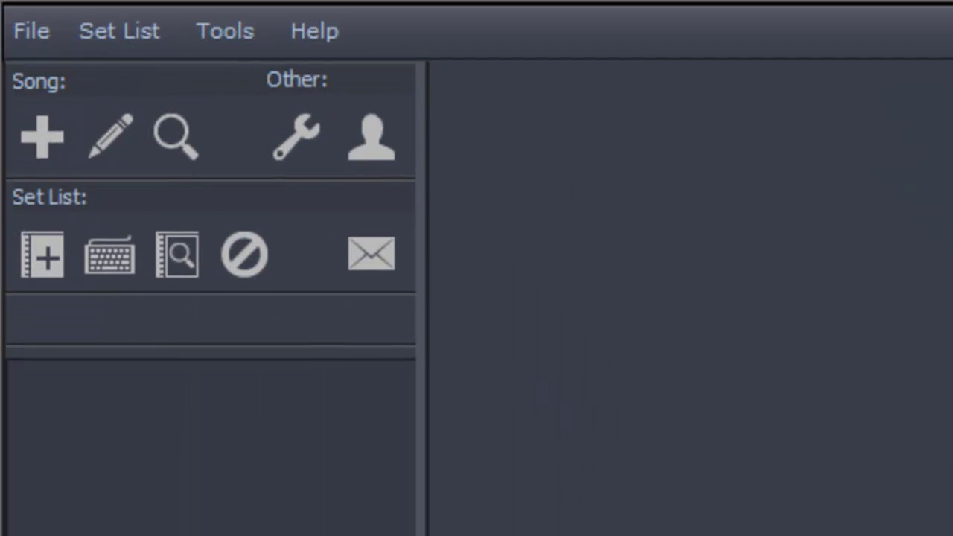
Open the online Feedback page and look through the feedback form
{"action": "left_click", "coordinate": [333, 39]}
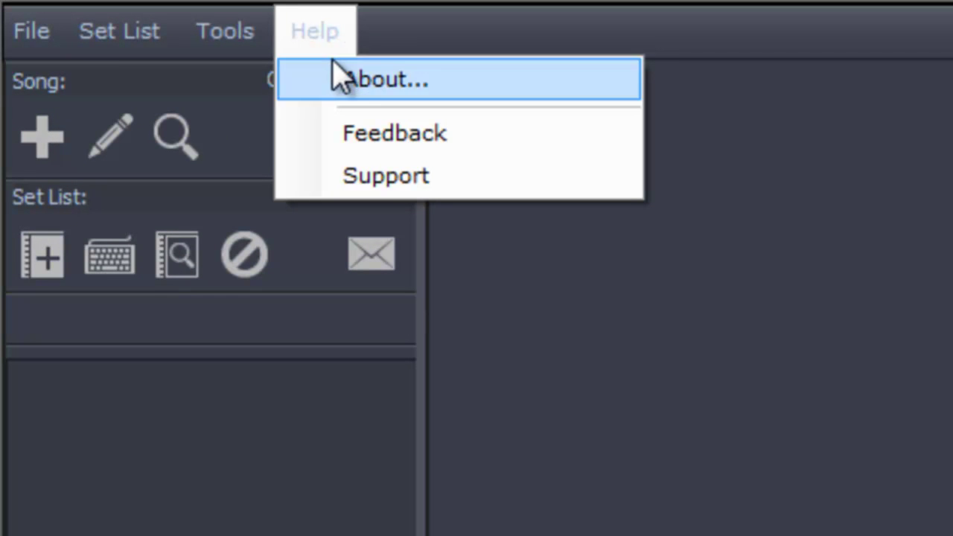
{"action": "left_click", "coordinate": [488, 144]}
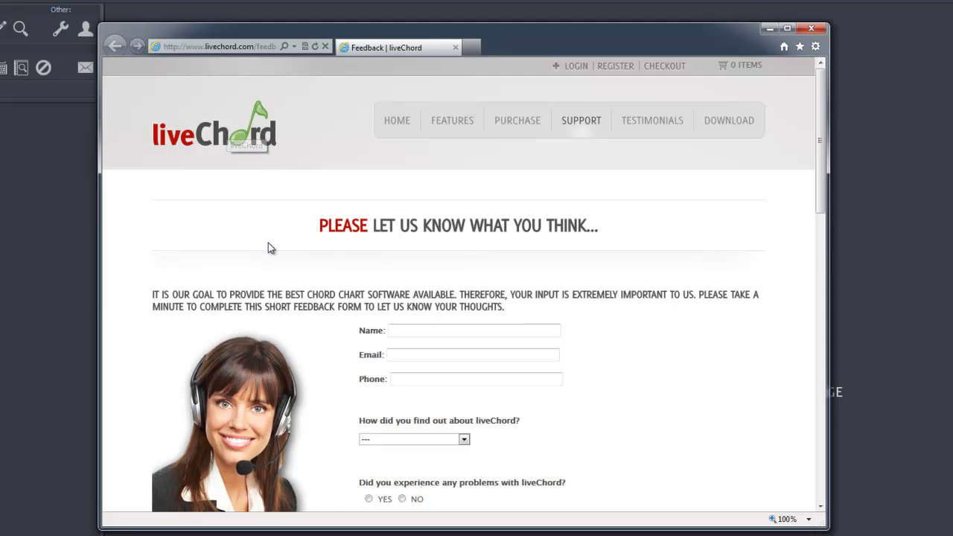
{"action": "scroll", "coordinate": [628, 169], "scroll_direction": "down", "scroll_amount": 2}
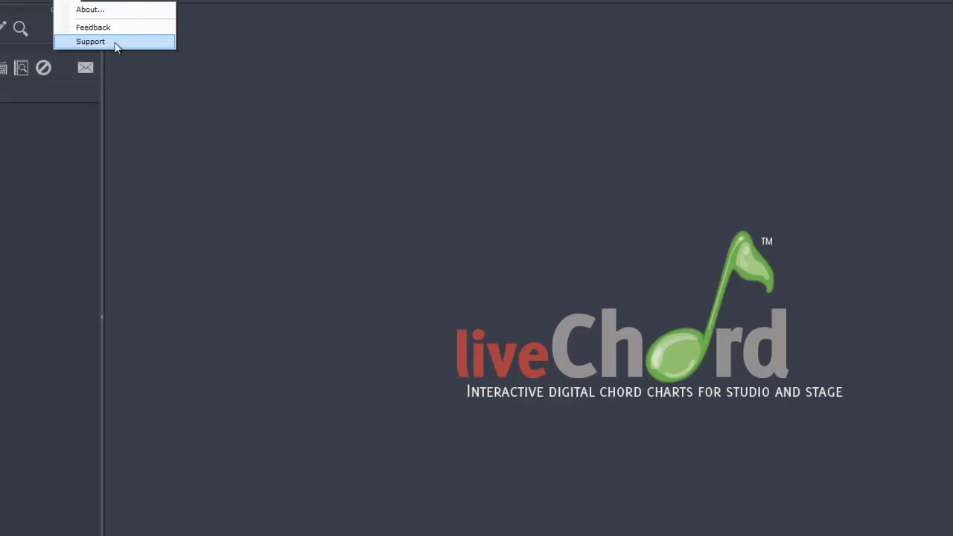
Open the online Support page, look through its help resources down to the product history, and close the browser window
{"action": "left_click", "coordinate": [116, 45]}
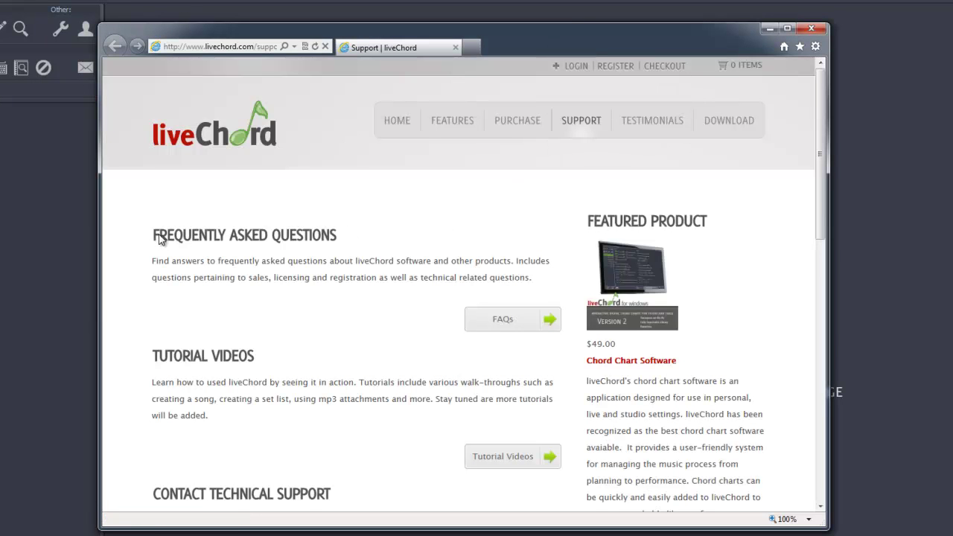
{"action": "scroll", "coordinate": [132, 266], "scroll_direction": "down", "scroll_amount": 3}
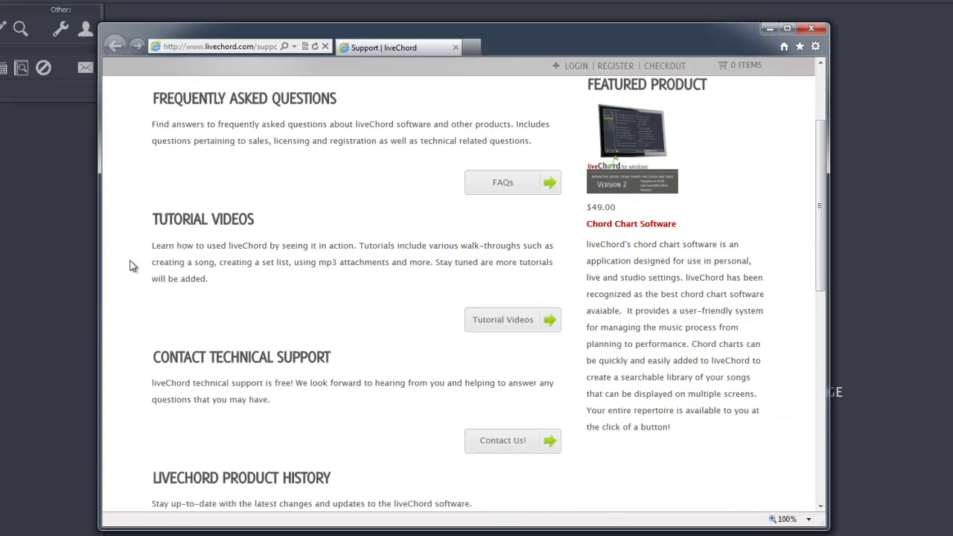
{"action": "scroll", "coordinate": [132, 266], "scroll_direction": "down", "scroll_amount": 3}
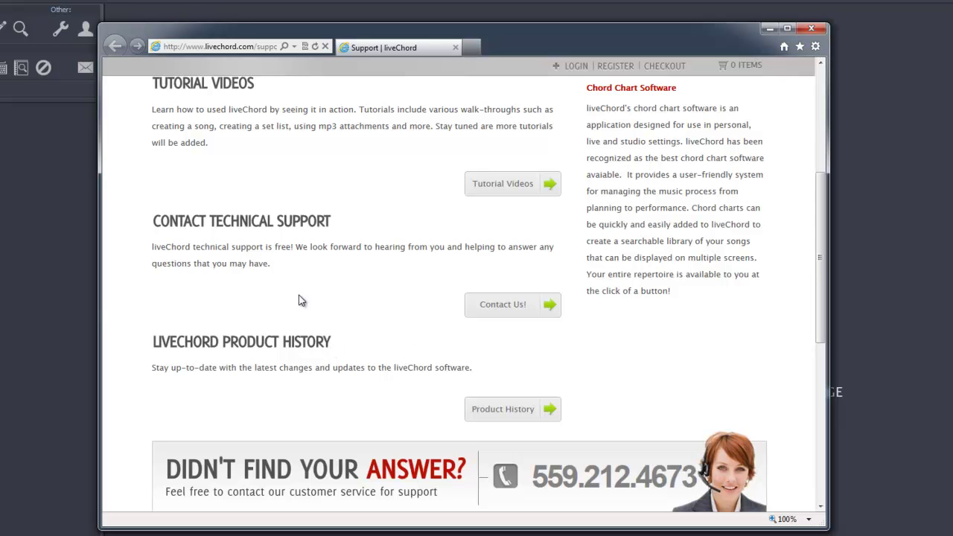
{"action": "left_click", "coordinate": [812, 28]}
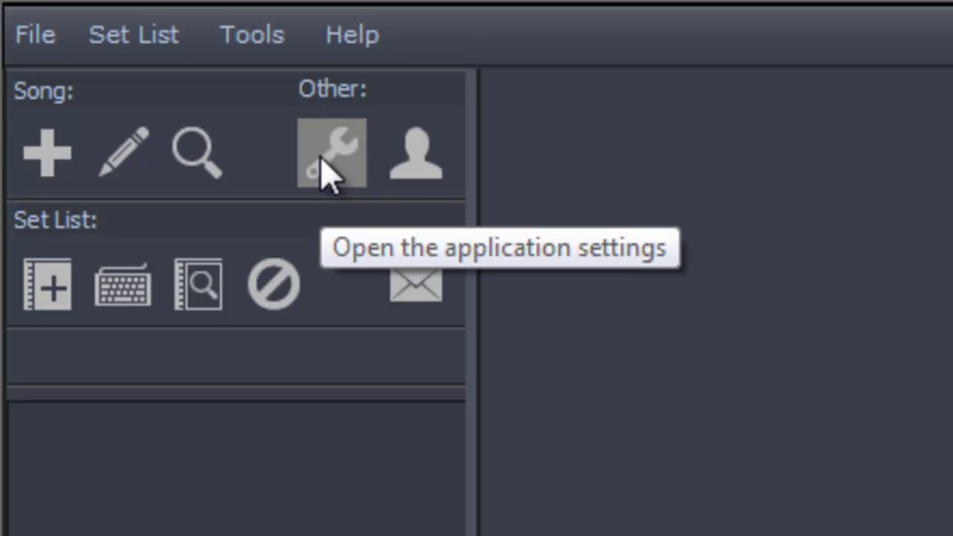
Open the saved set list named Friday, December 25, 2009
{"action": "left_click", "coordinate": [432, 181]}
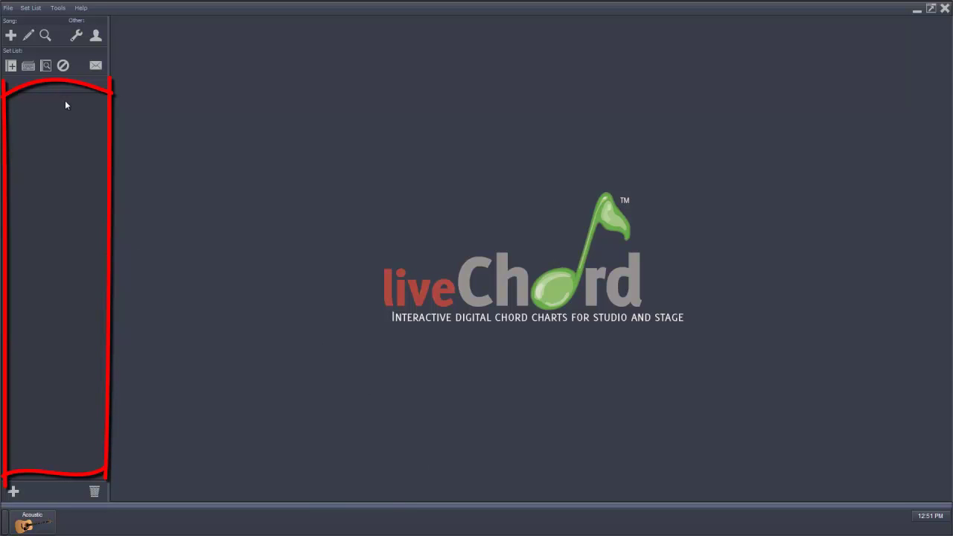
{"action": "left_click", "coordinate": [45, 65]}
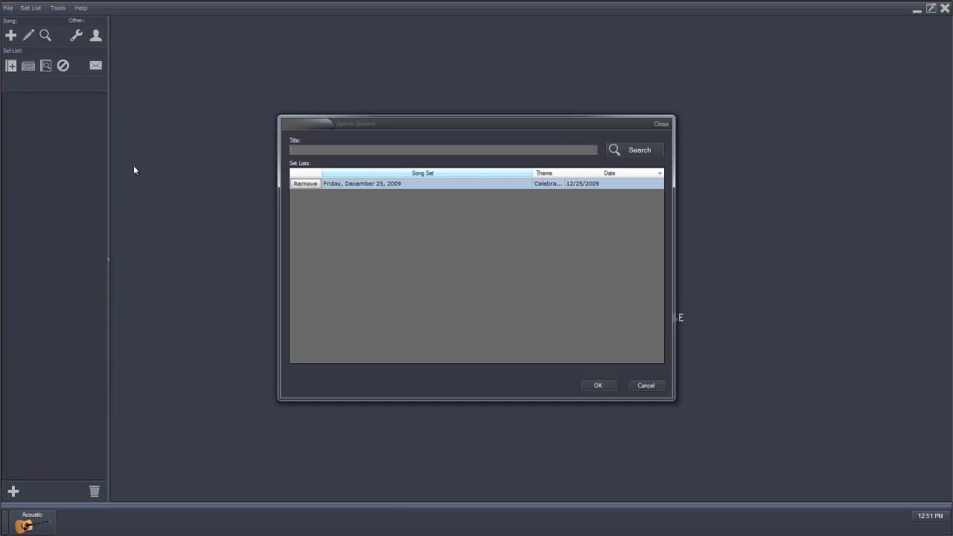
{"action": "double_click", "coordinate": [352, 183]}
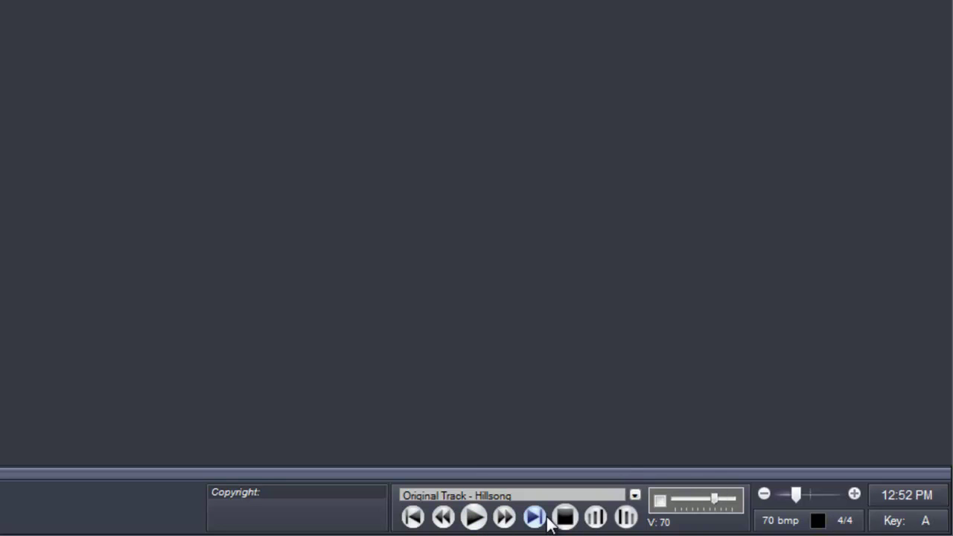
Enlarge the text of the Silent Night chord chart by several steps
{"action": "left_click", "coordinate": [635, 494]}
{"action": "mouse_move", "coordinate": [835, 501]}
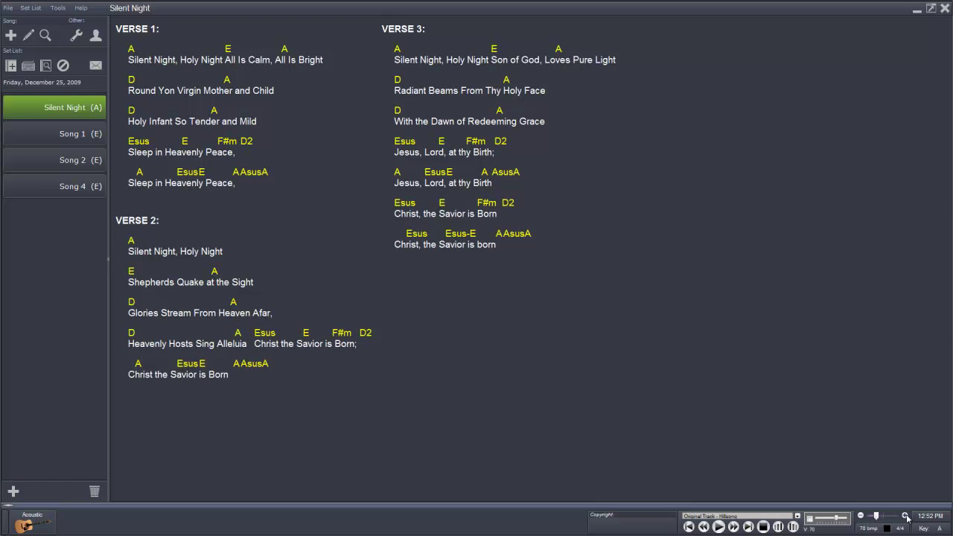
{"action": "left_click", "coordinate": [905, 516]}
{"action": "left_click", "coordinate": [905, 516]}
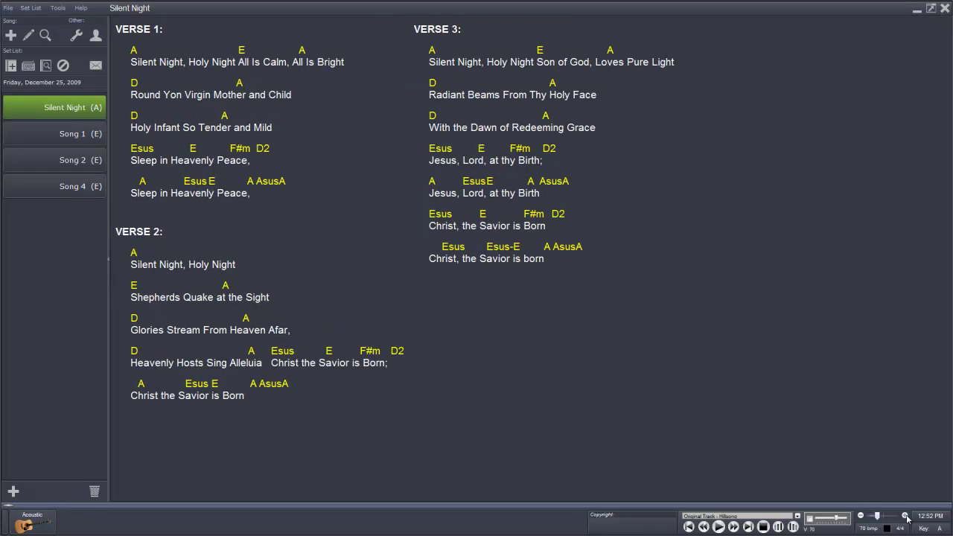
{"action": "left_click", "coordinate": [906, 516]}
{"action": "left_click", "coordinate": [905, 516]}
{"action": "left_click", "coordinate": [906, 516]}
{"action": "left_click", "coordinate": [906, 516]}
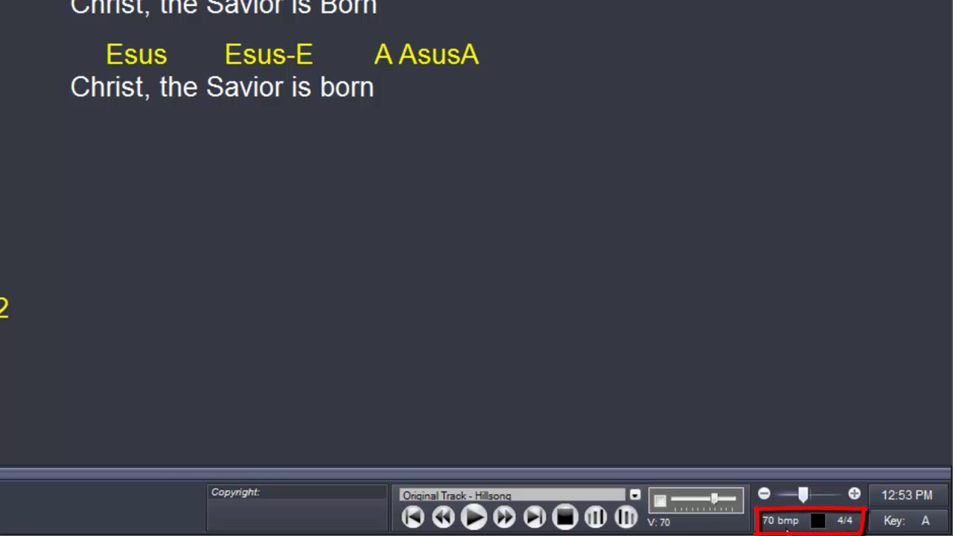
Transpose Silent Night to the key of G and switch its chords to the NN number notation
{"action": "left_click", "coordinate": [927, 524]}
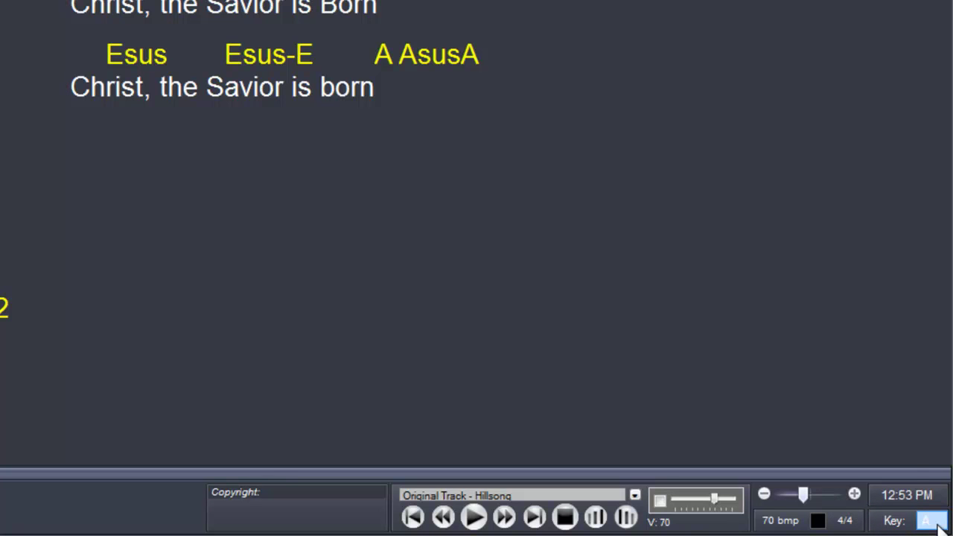
{"action": "left_click", "coordinate": [933, 521]}
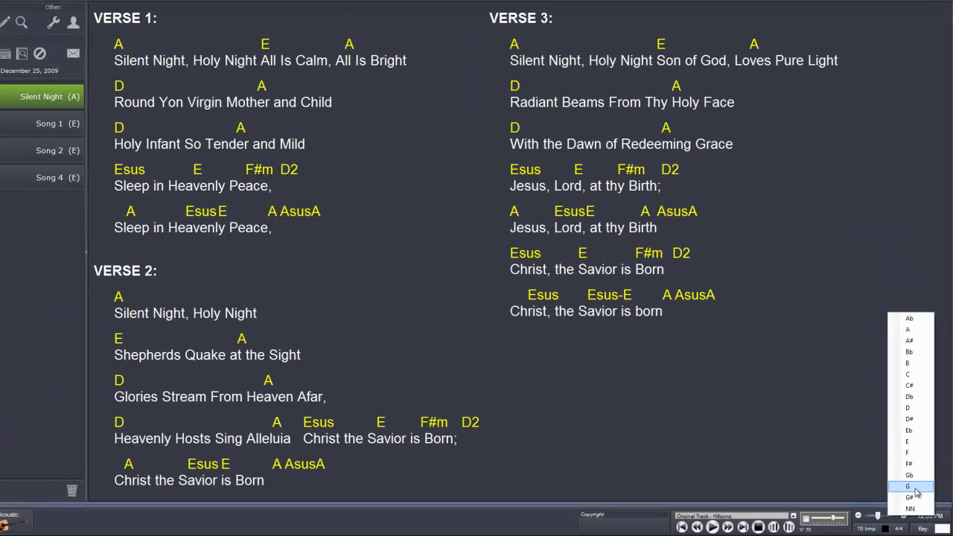
{"action": "left_click", "coordinate": [916, 489]}
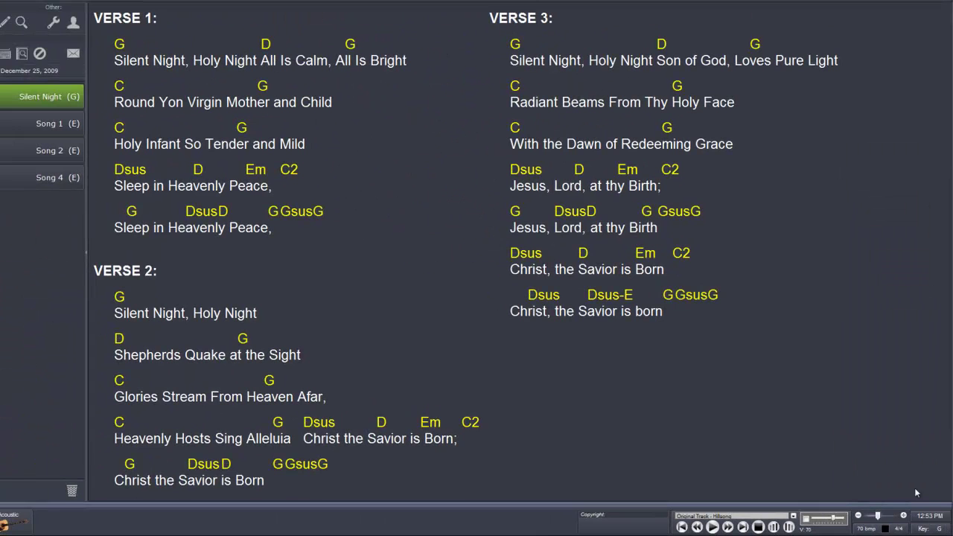
{"action": "left_click", "coordinate": [943, 528]}
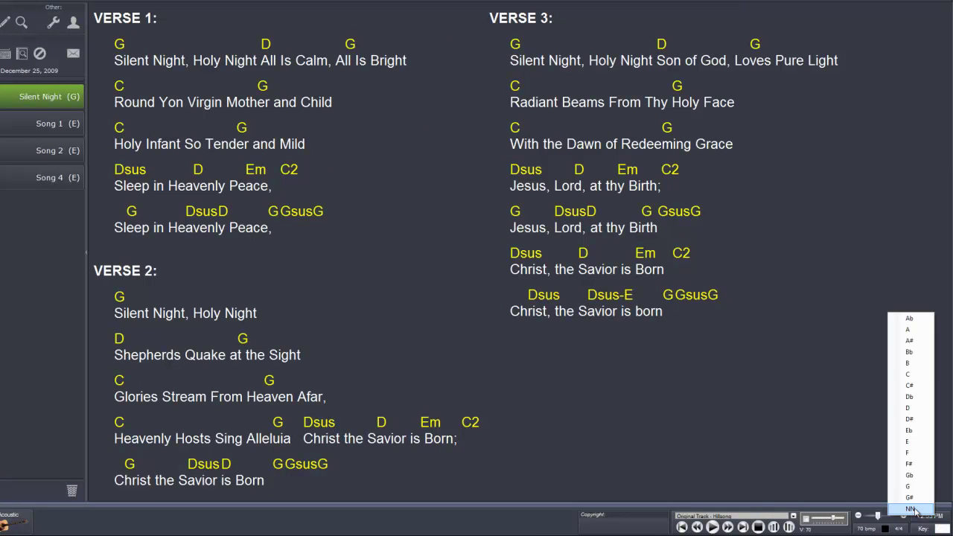
{"action": "left_click", "coordinate": [919, 510]}
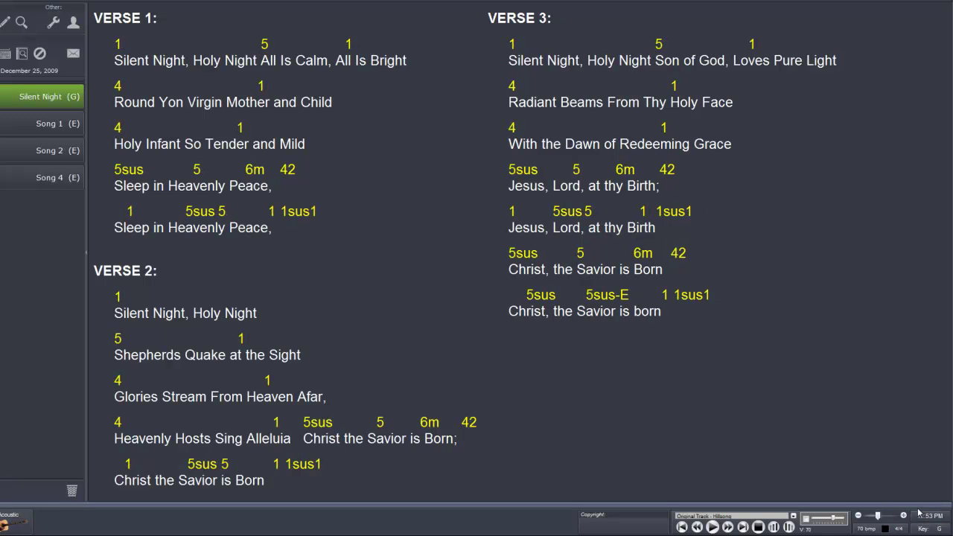
{"action": "scroll", "coordinate": [930, 527], "scroll_direction": "down", "scroll_amount": 1}
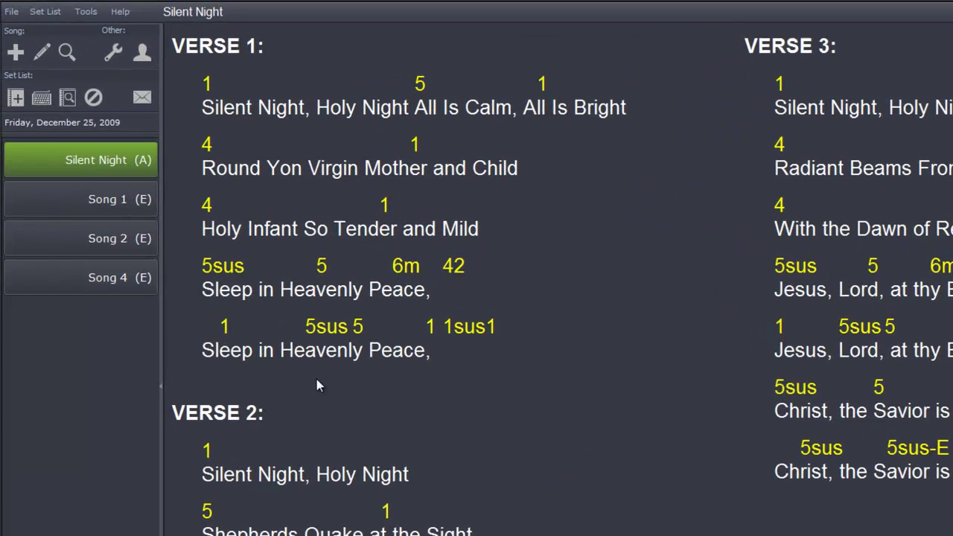
View Song 1, Song 2 and Song 4 of the set list in turn, and return to Silent Night
{"action": "left_click", "coordinate": [62, 203]}
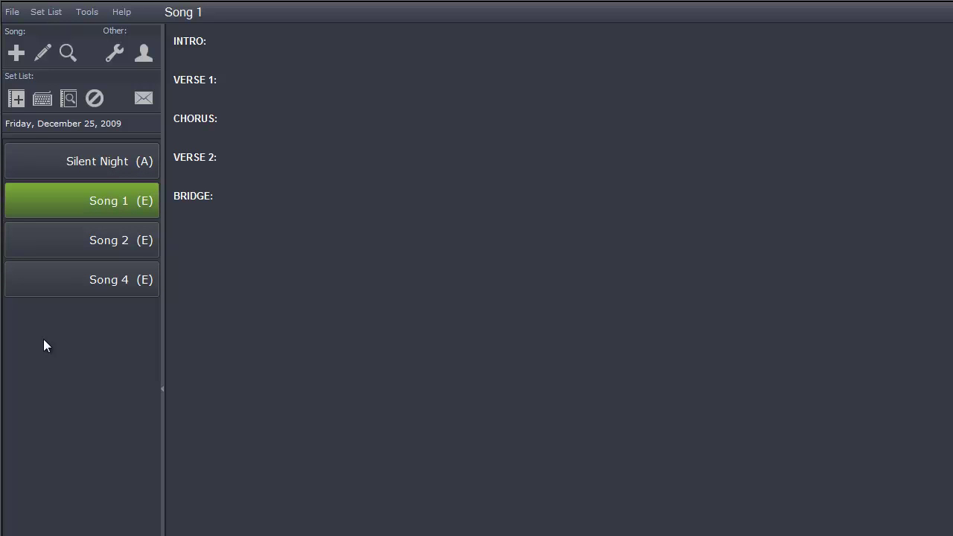
{"action": "key", "text": "Down"}
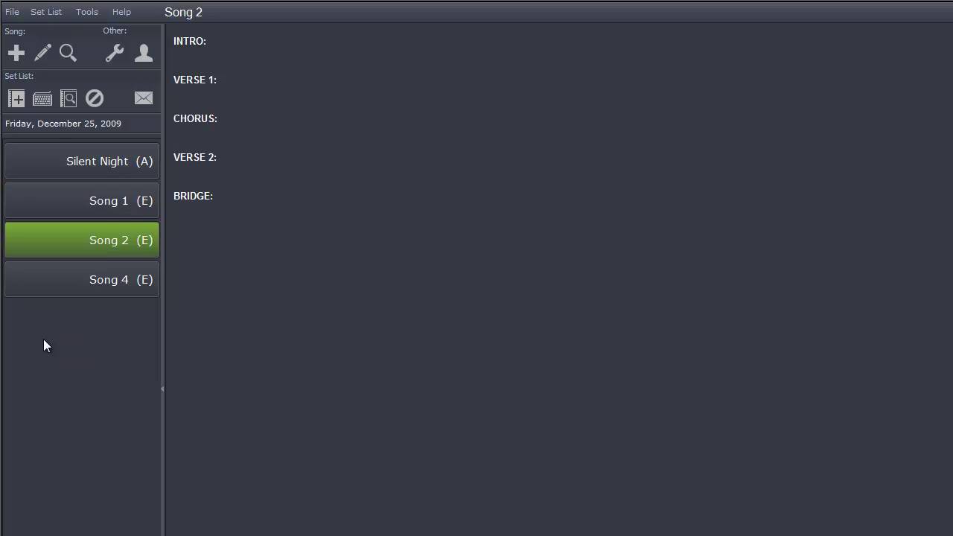
{"action": "key", "text": "Down"}
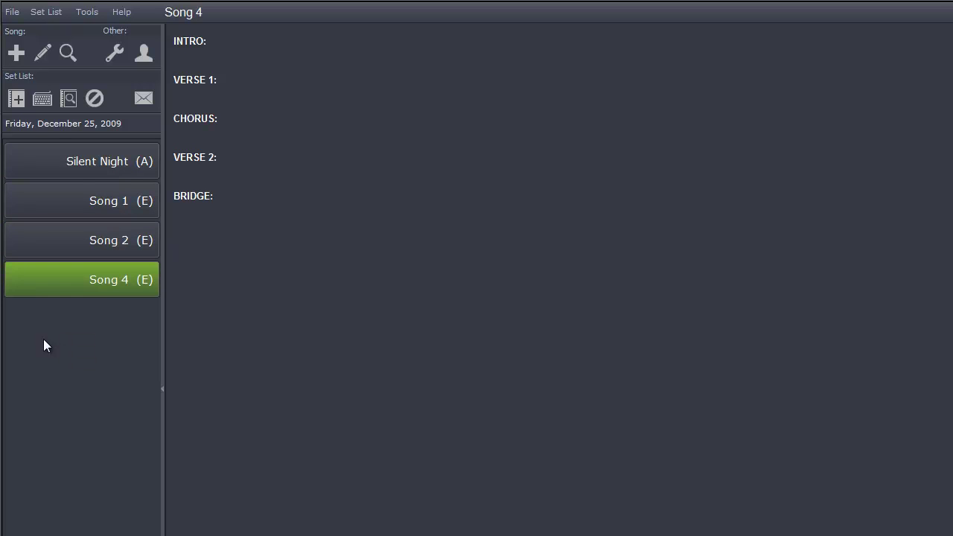
{"action": "key", "text": "Down"}
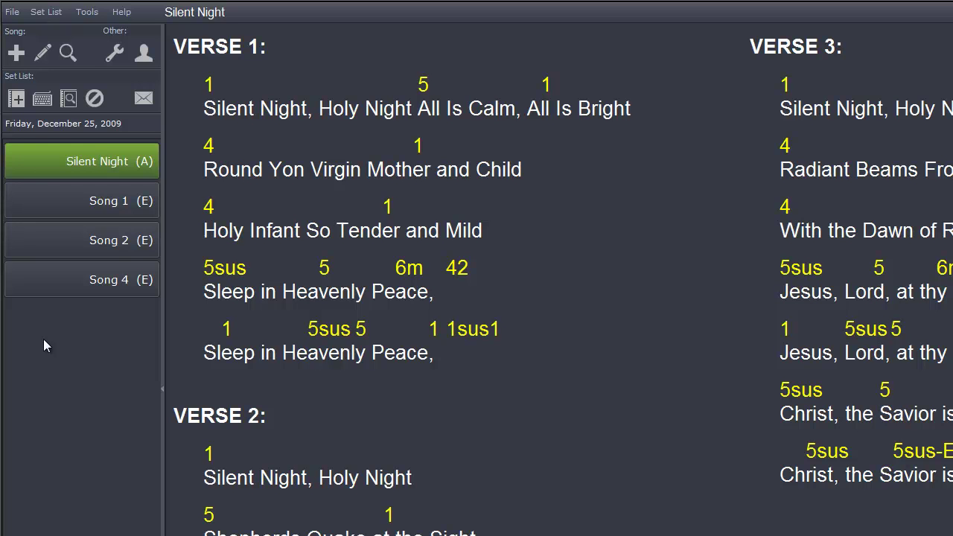
Reduce the text size of the Silent Night chart by three steps and enlarge it again by one step
{"action": "key", "text": "Left"}
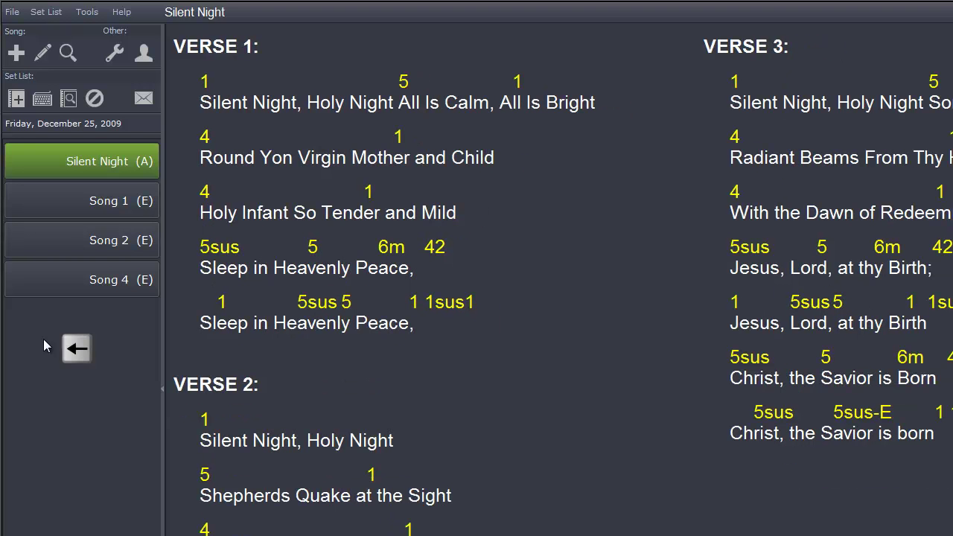
{"action": "key", "text": "Left"}
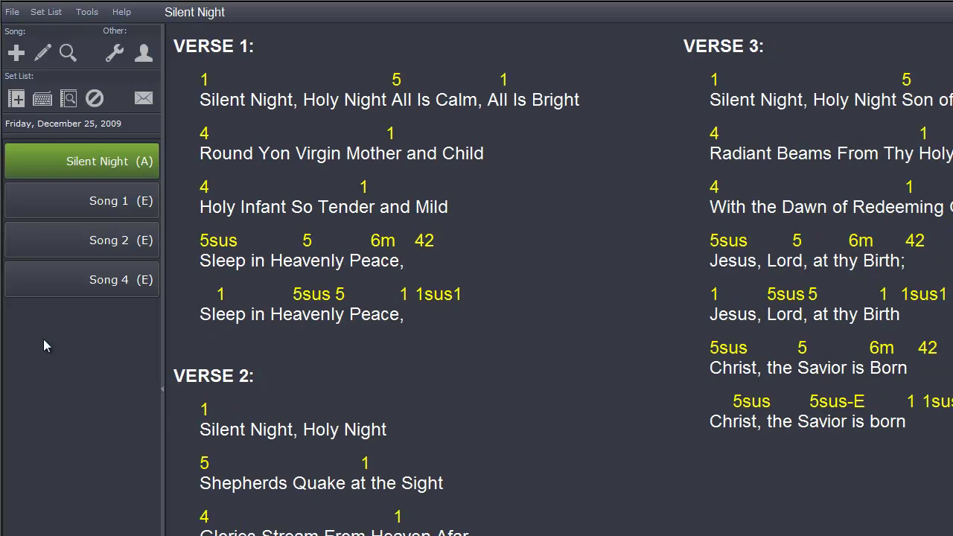
{"action": "key", "text": "Left"}
{"action": "key", "text": "Right"}
{"action": "key", "text": "Up"}
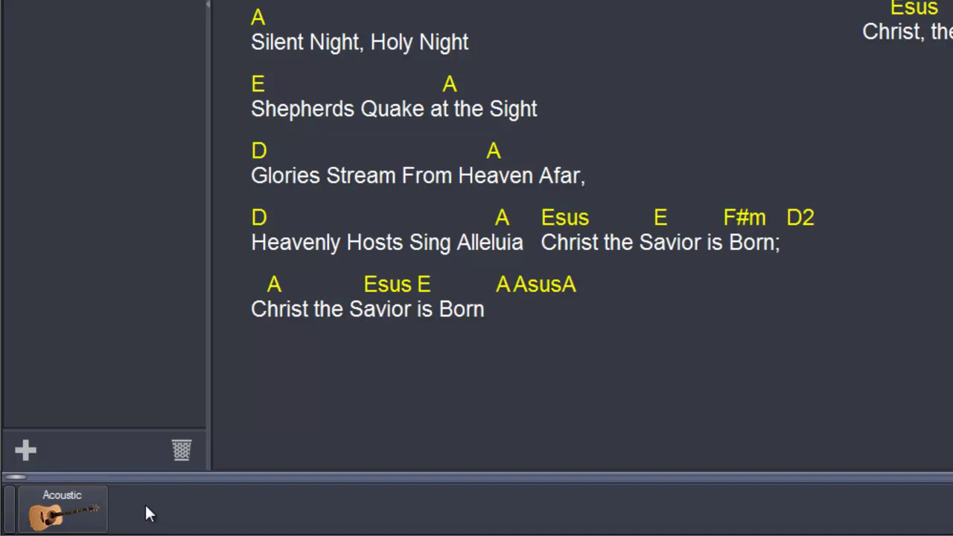
Open the settings of the Acoustic screen and set its current song to the key of E
{"action": "left_click", "coordinate": [99, 520]}
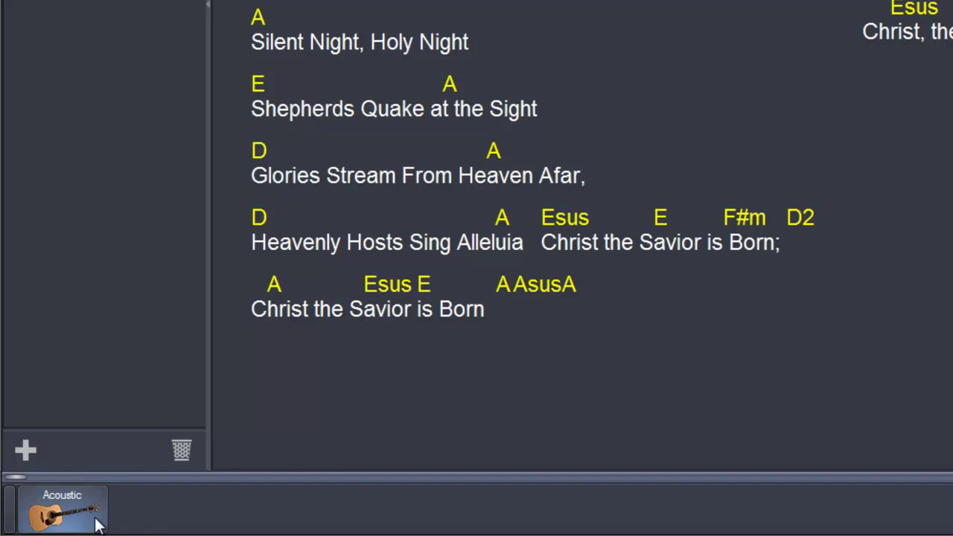
{"action": "left_click", "coordinate": [96, 519]}
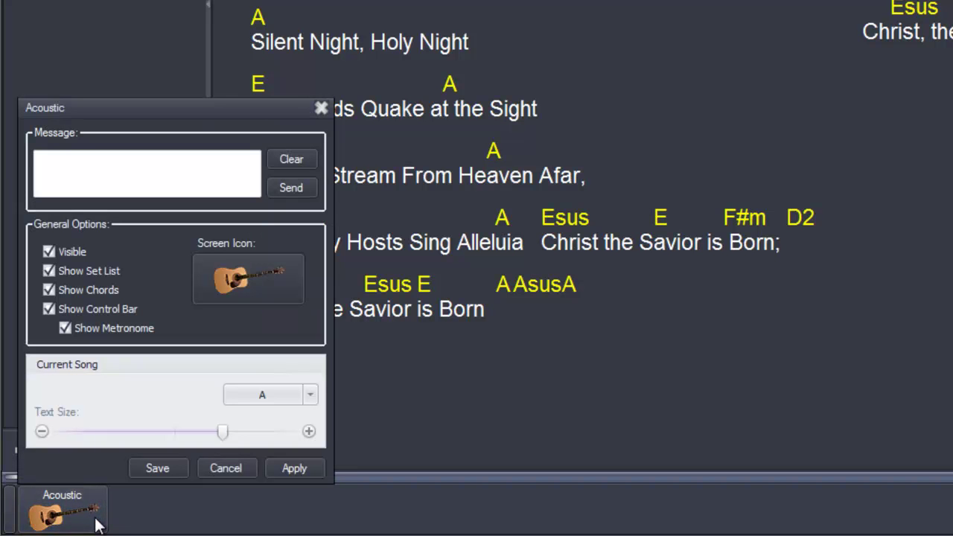
{"action": "left_click", "coordinate": [55, 111]}
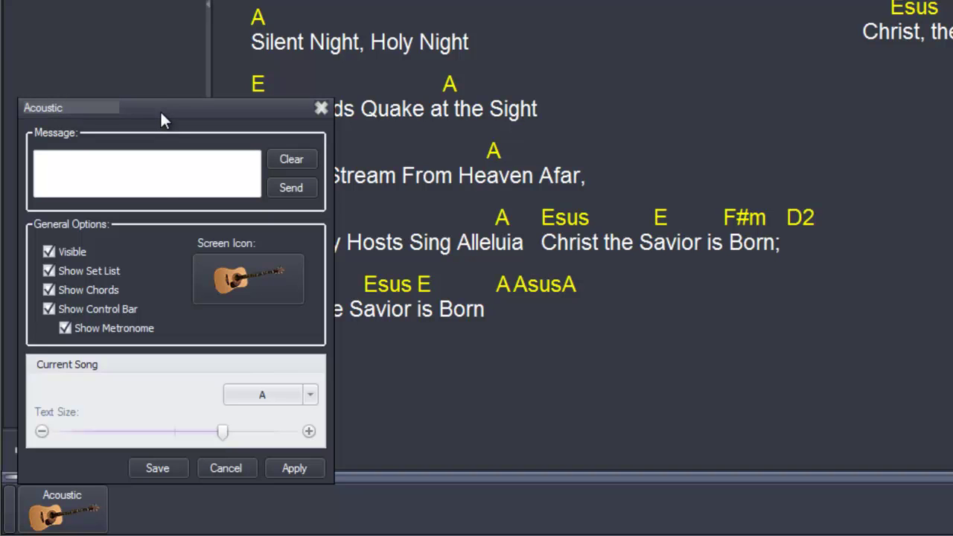
{"action": "left_click", "coordinate": [166, 192]}
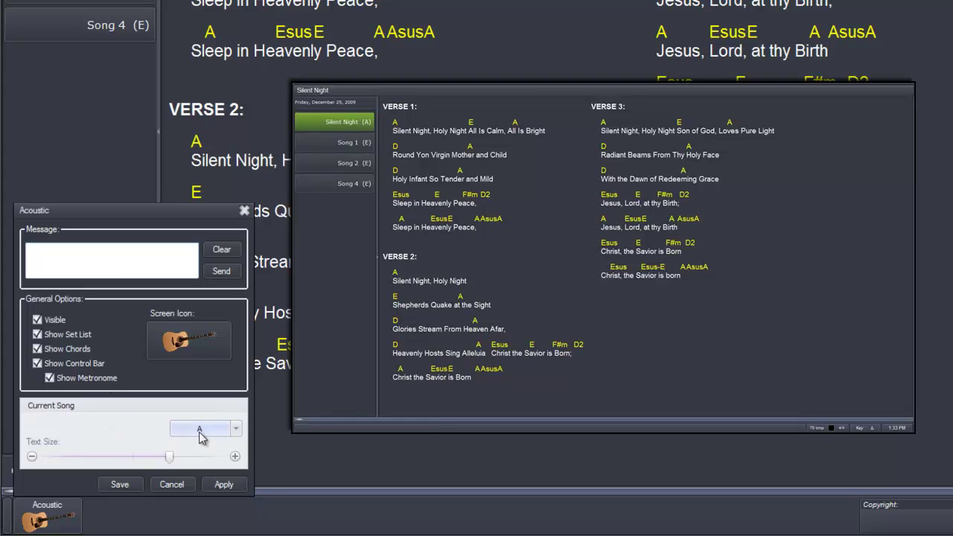
{"action": "left_click", "coordinate": [236, 430]}
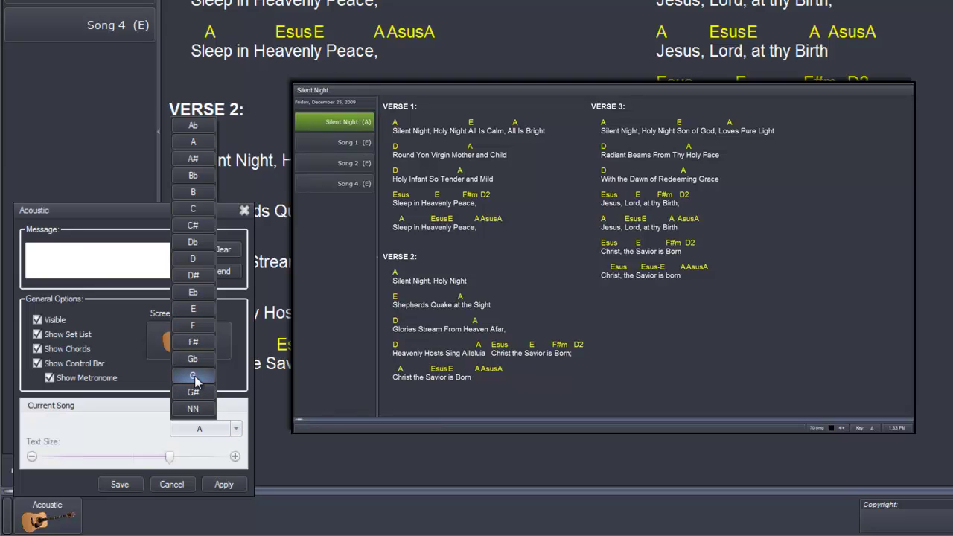
{"action": "left_click", "coordinate": [193, 308]}
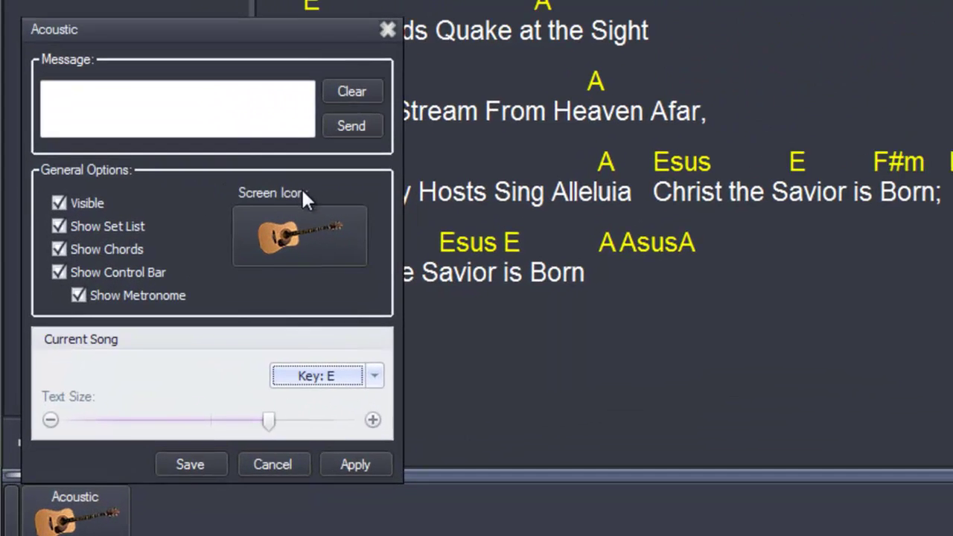
Browse the available screen icons for the Acoustic screen down to the end, keeping the acoustic guitar
{"action": "left_click", "coordinate": [326, 252]}
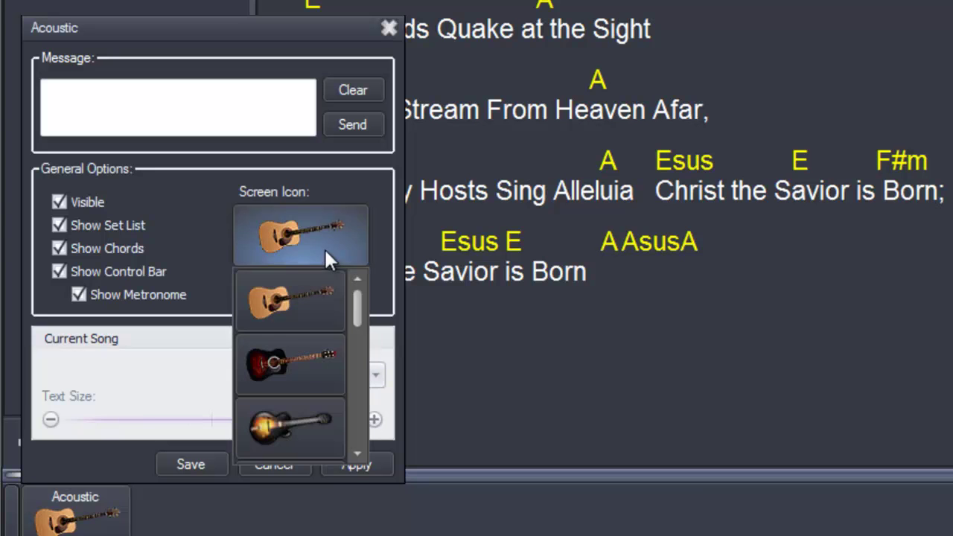
{"action": "left_click_drag", "start_coordinate": [357, 305], "coordinate": [344, 444]}
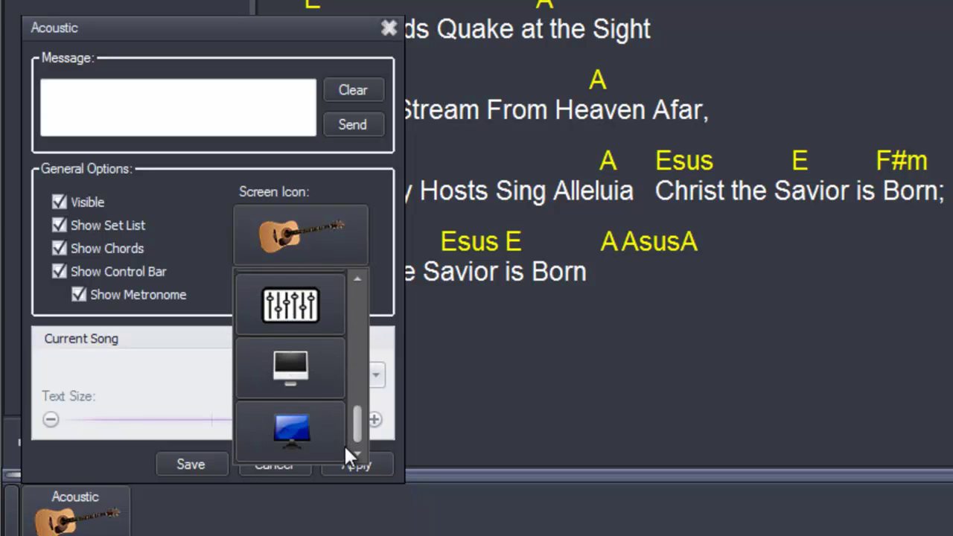
{"action": "left_click", "coordinate": [184, 242]}
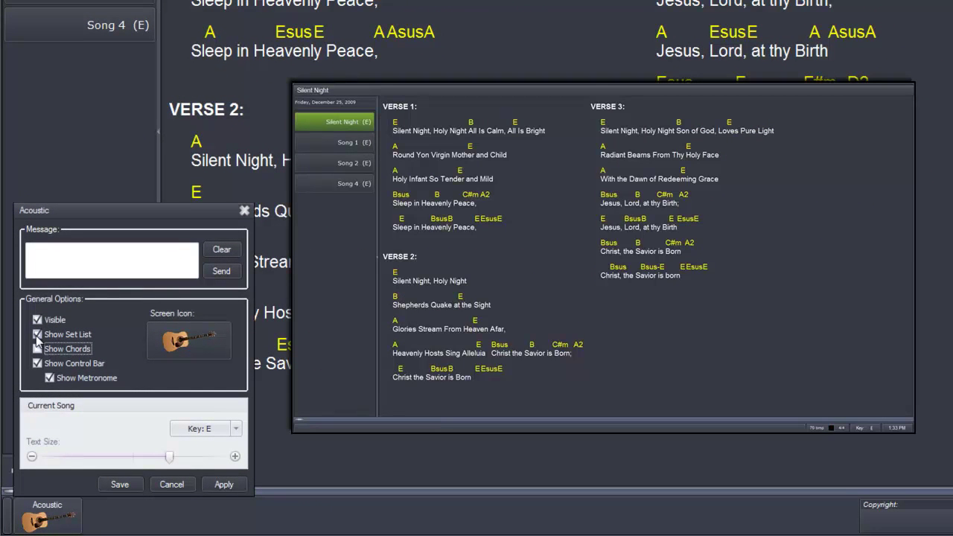
Hide the chords on the Acoustic screen and show them again
{"action": "left_click", "coordinate": [37, 347]}
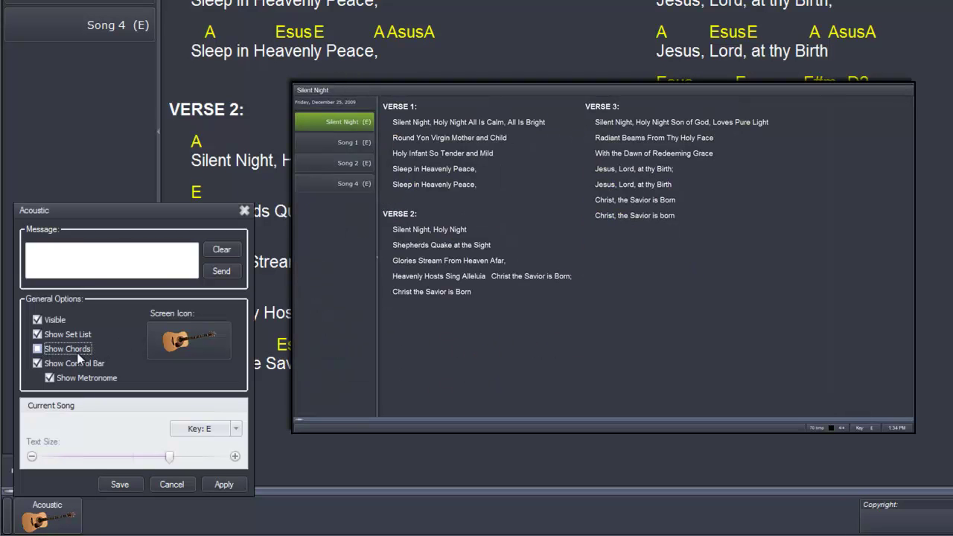
{"action": "left_click", "coordinate": [98, 349]}
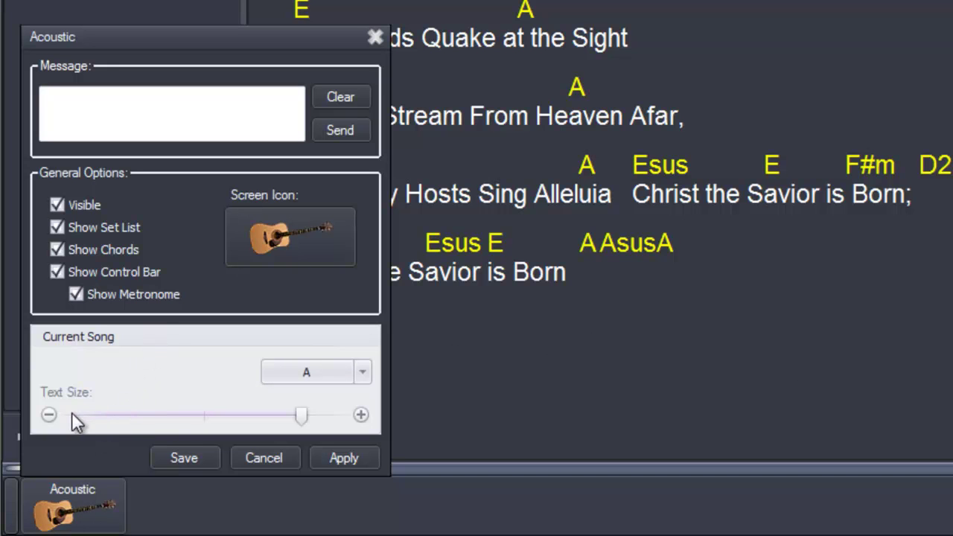
View the key choices for the Acoustic screen's current song and close its settings without saving
{"action": "left_click", "coordinate": [362, 372]}
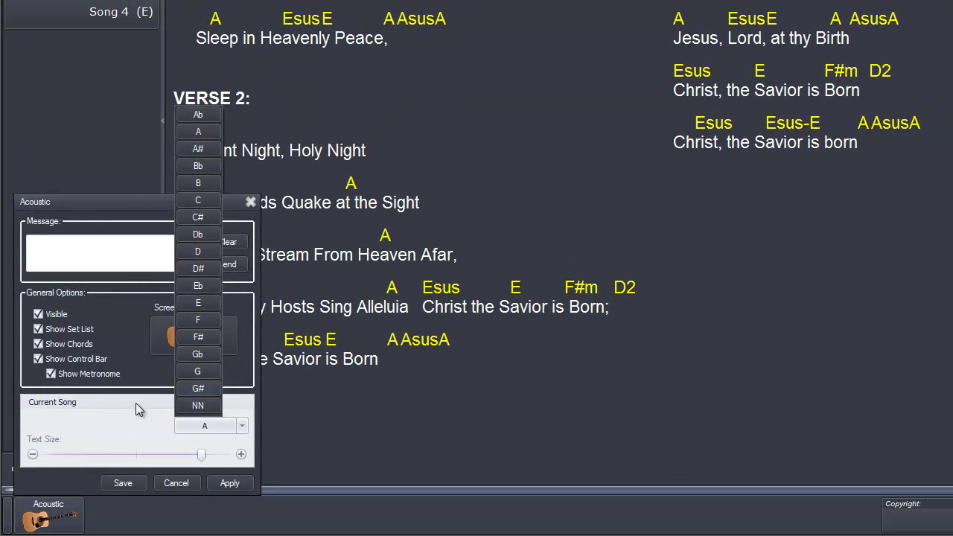
{"action": "left_click", "coordinate": [136, 408]}
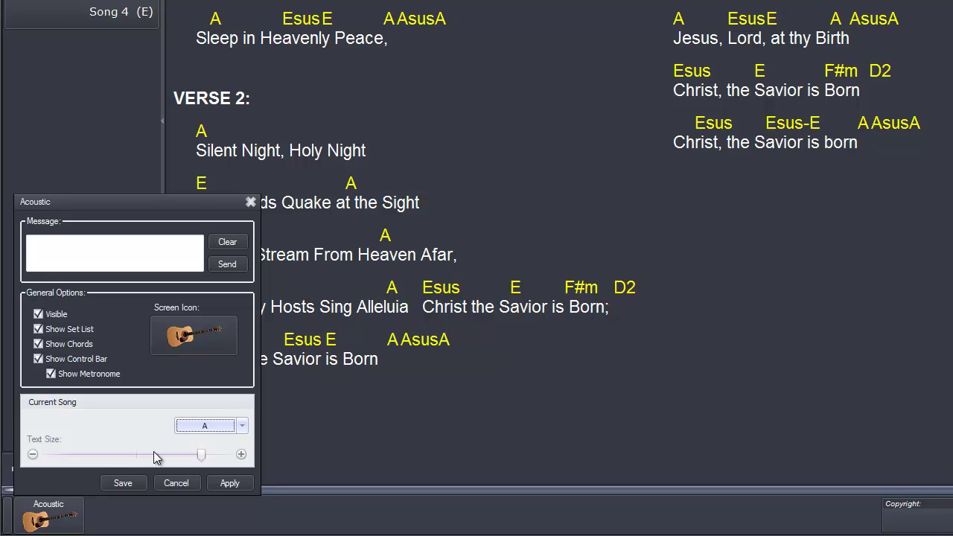
{"action": "left_click", "coordinate": [323, 470]}
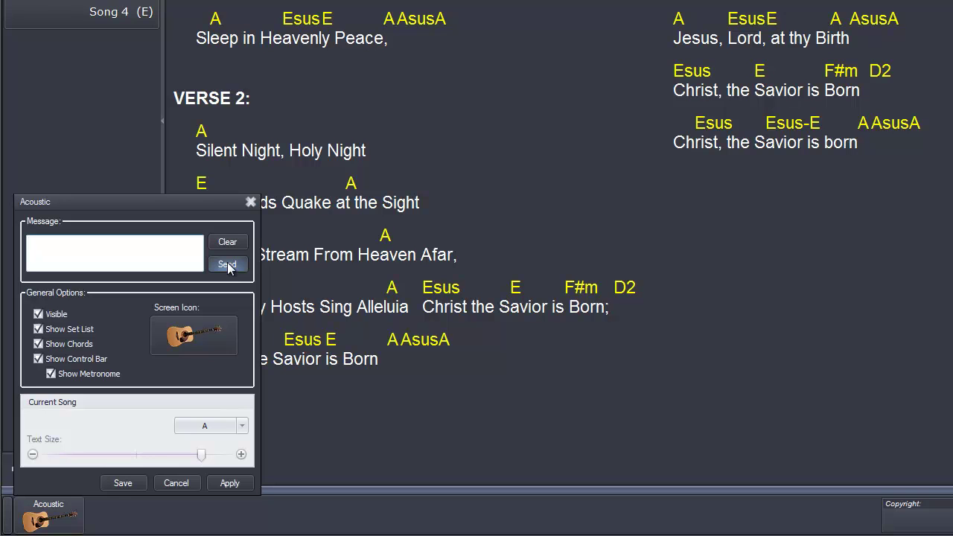
{"action": "left_click", "coordinate": [176, 484]}
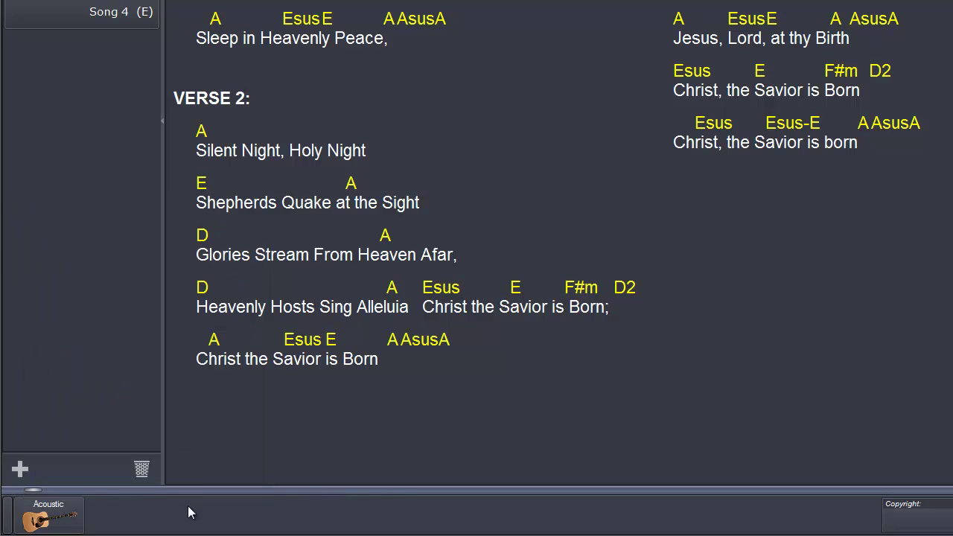
Bring up the list of quick messages that can be sent to the connected screens
{"action": "left_click", "coordinate": [9, 530]}
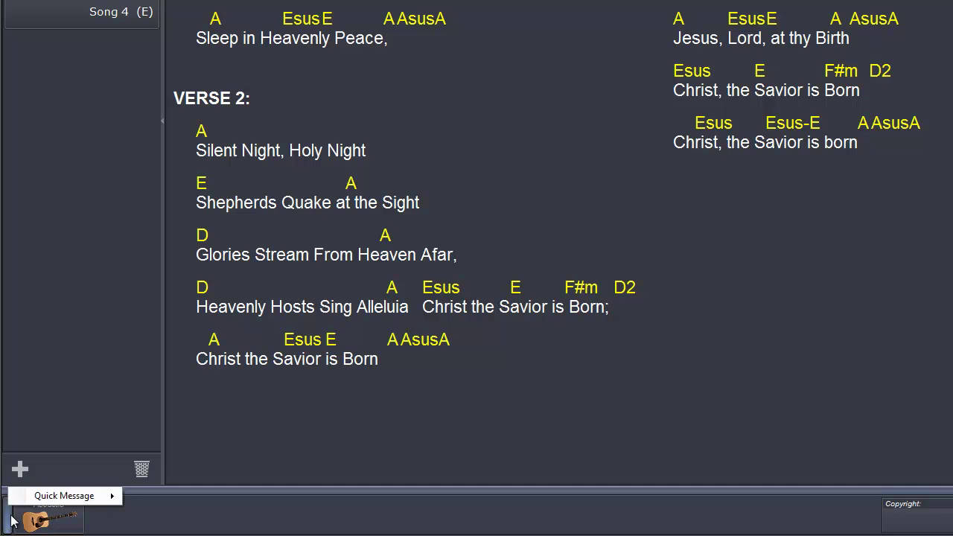
{"action": "mouse_move", "coordinate": [81, 500]}
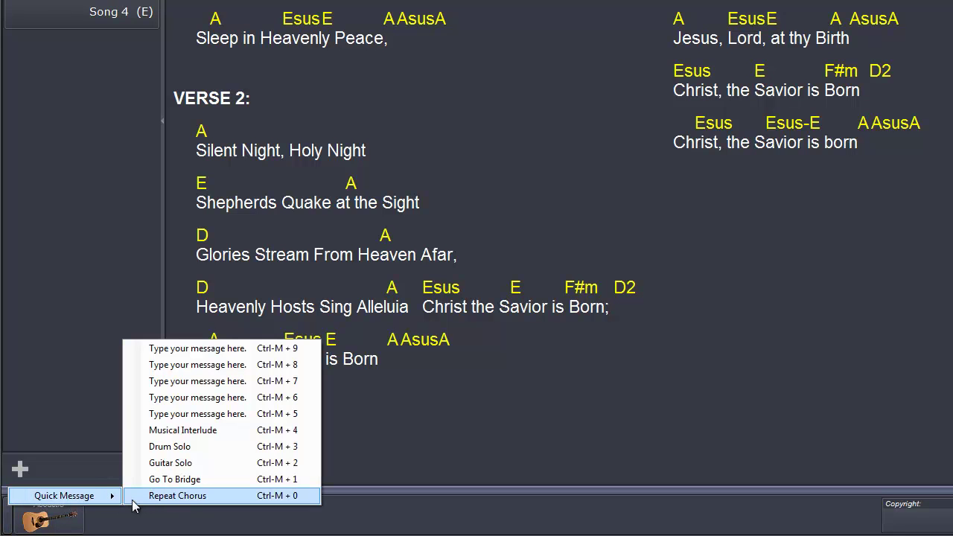